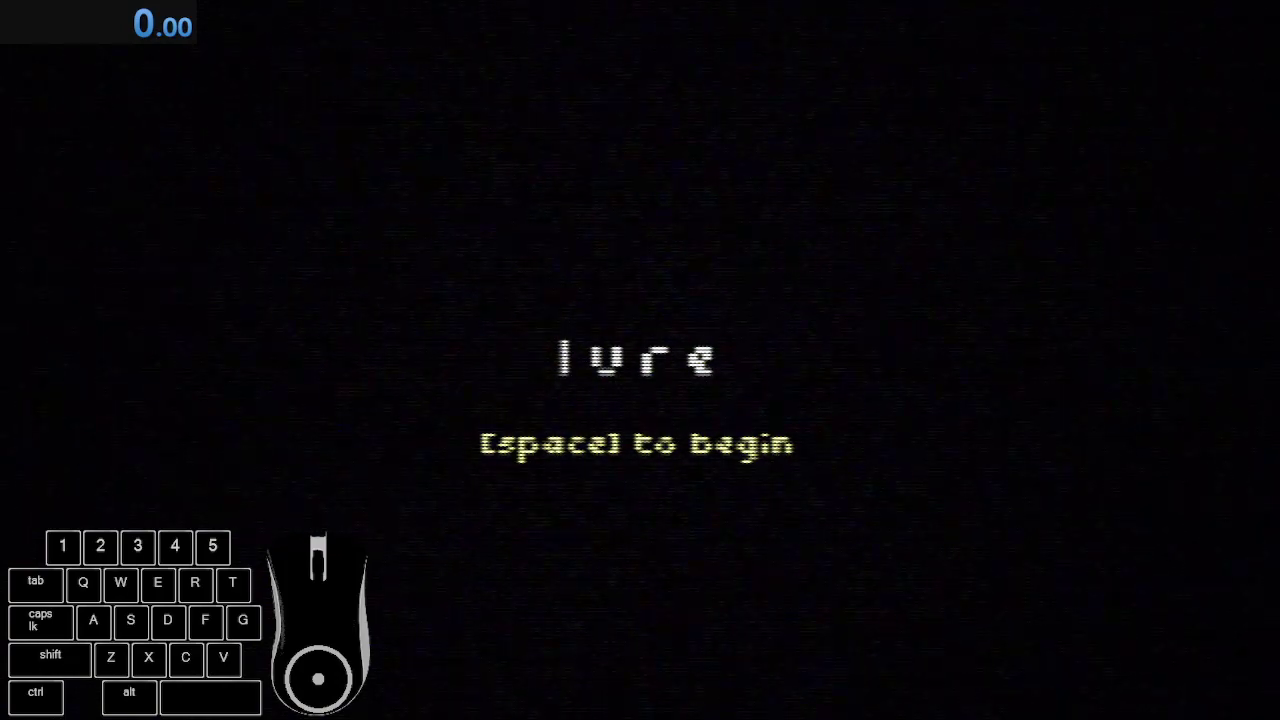
- Dismiss Lure's title screen with Space to launch a new game
{"action": "key", "text": "space"}
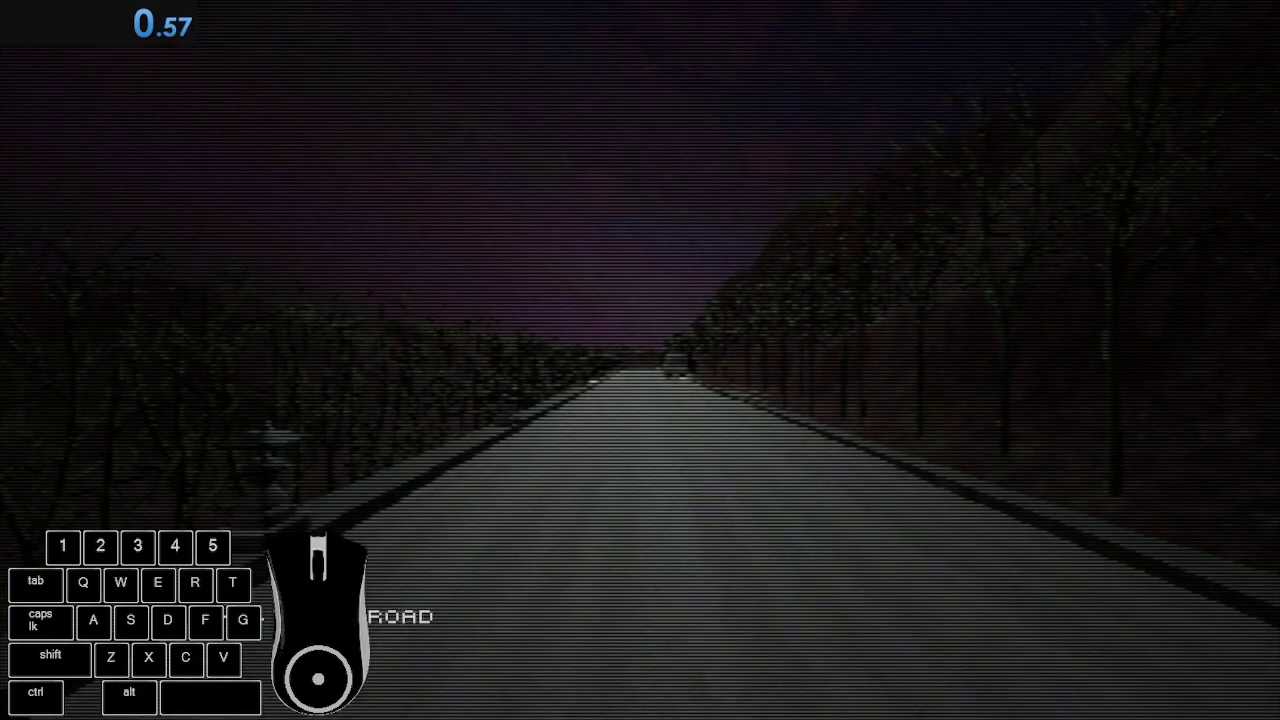
- Sprint down the night road toward the van, skipping the opening narration
{"action": "key", "text": "shift+w"}
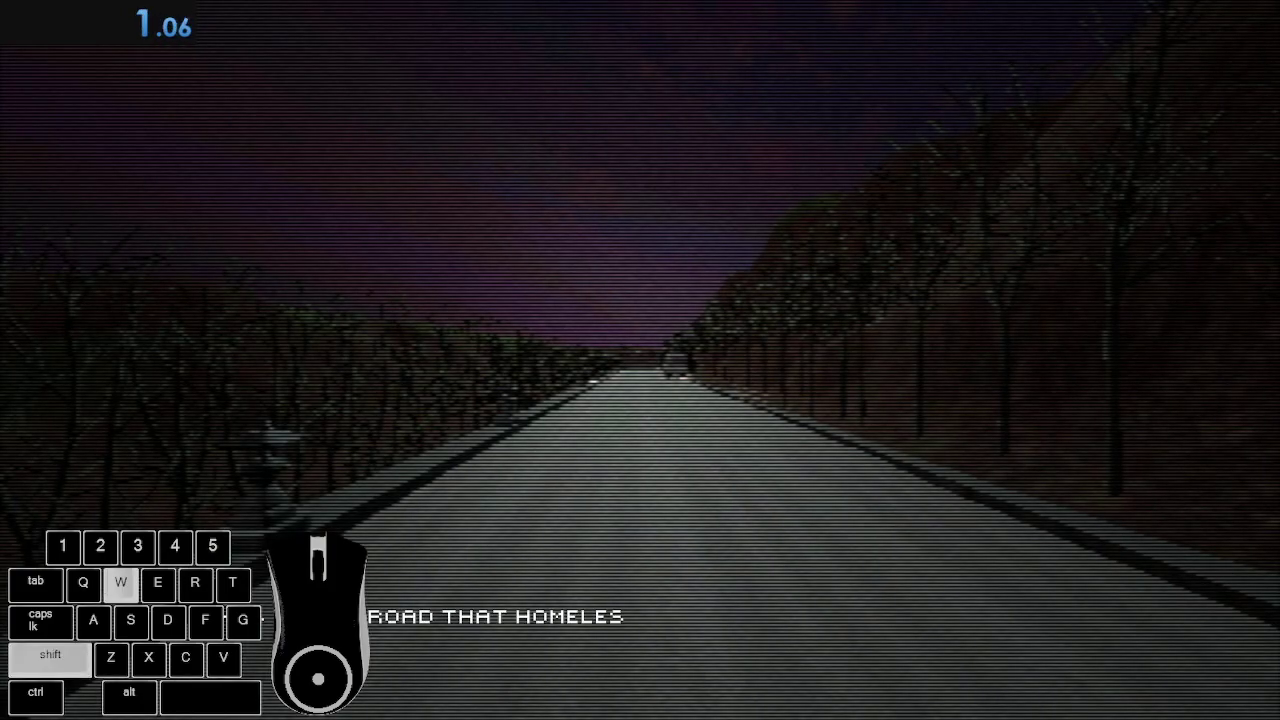
{"action": "key", "text": "space"}
{"action": "key", "text": "space"}
{"action": "key", "text": "space"}
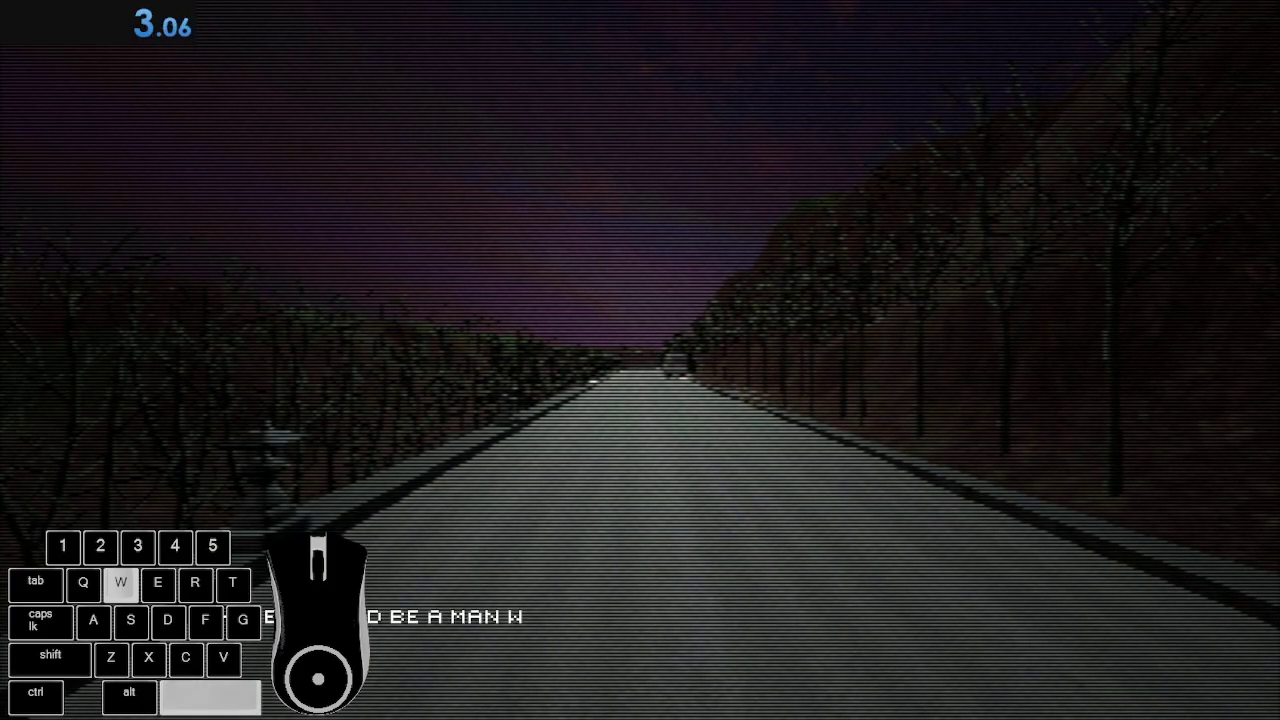
{"action": "key", "text": "space"}
{"action": "key", "text": "space"}
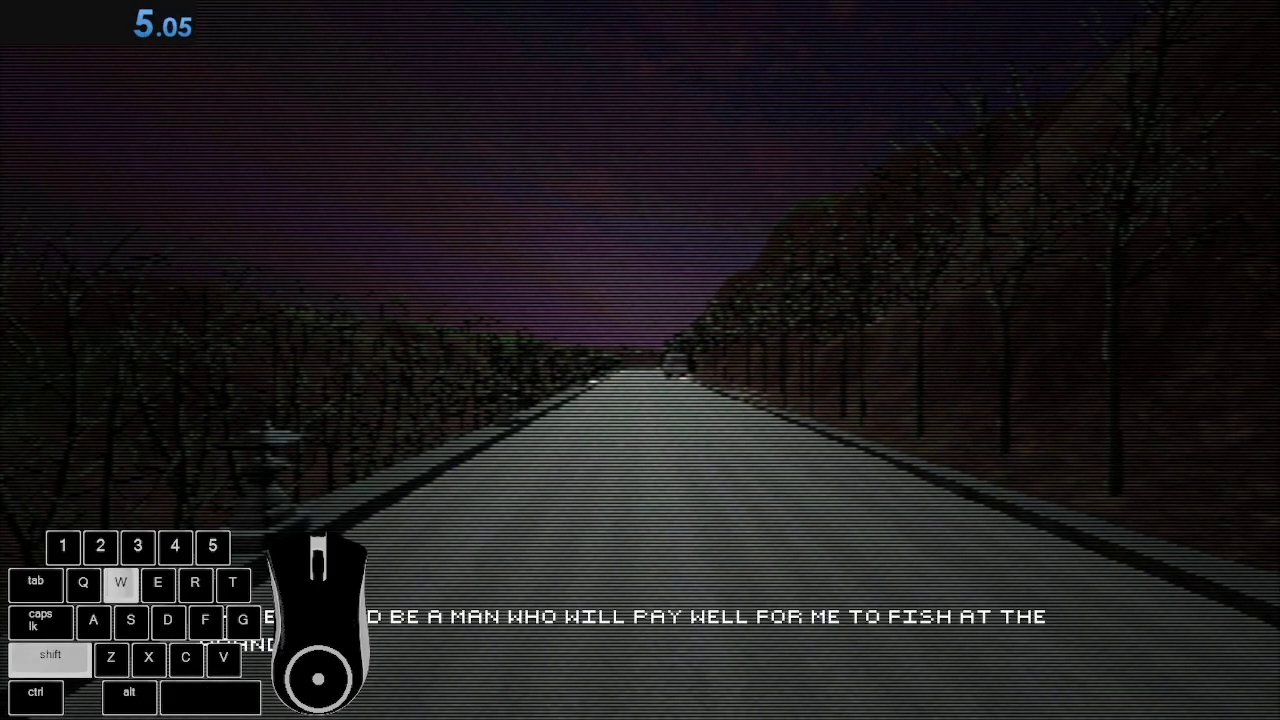
{"action": "key", "text": "space"}
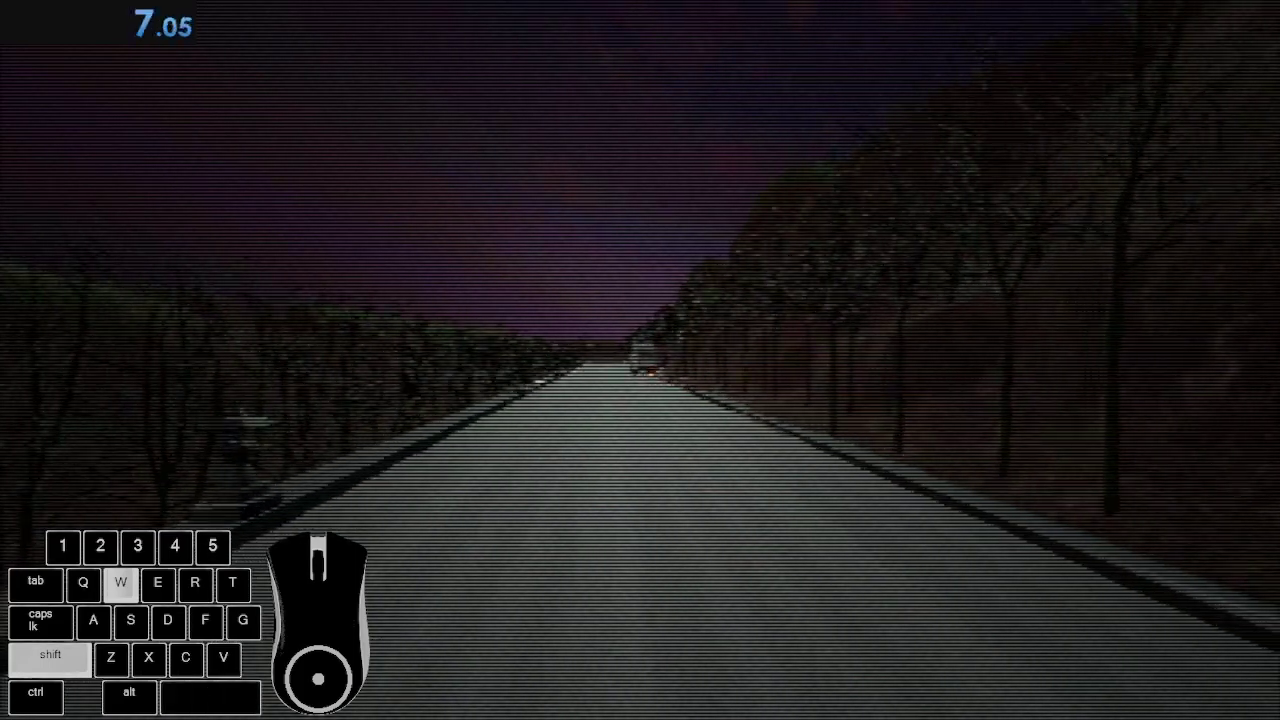
{"action": "key", "text": "space"}
{"action": "key", "text": "space"}
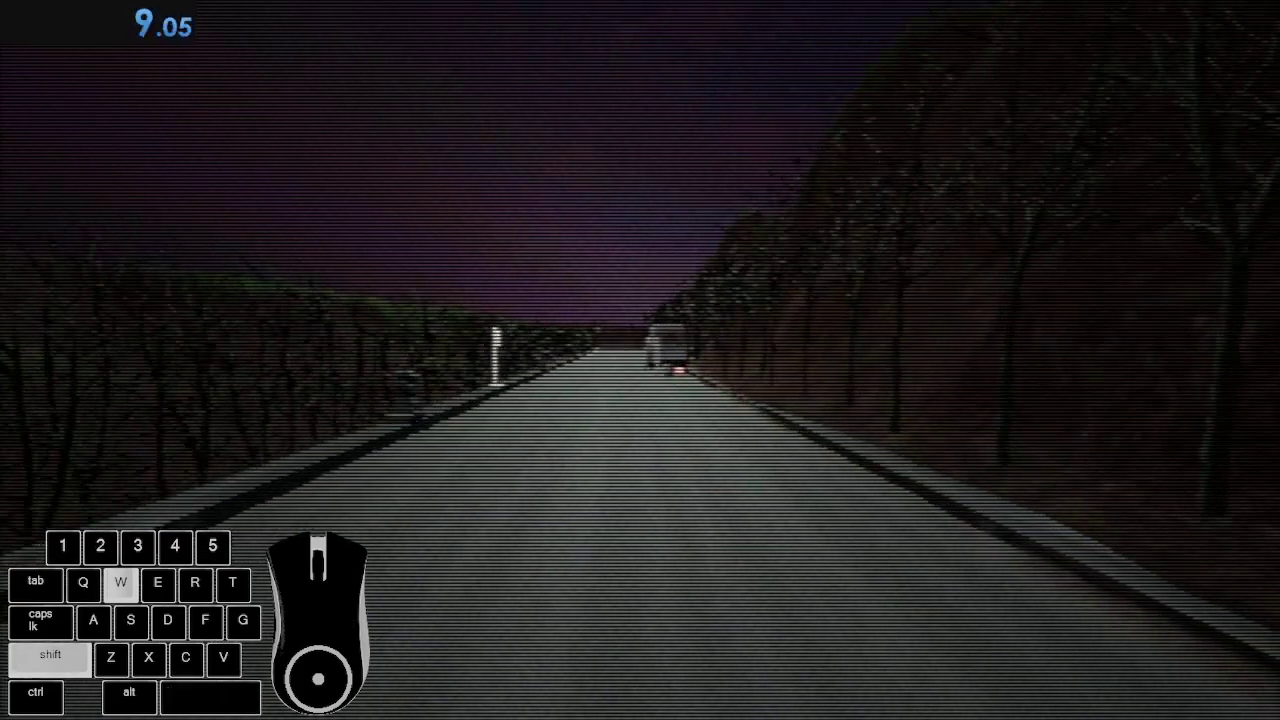
{"action": "key", "text": "space"}
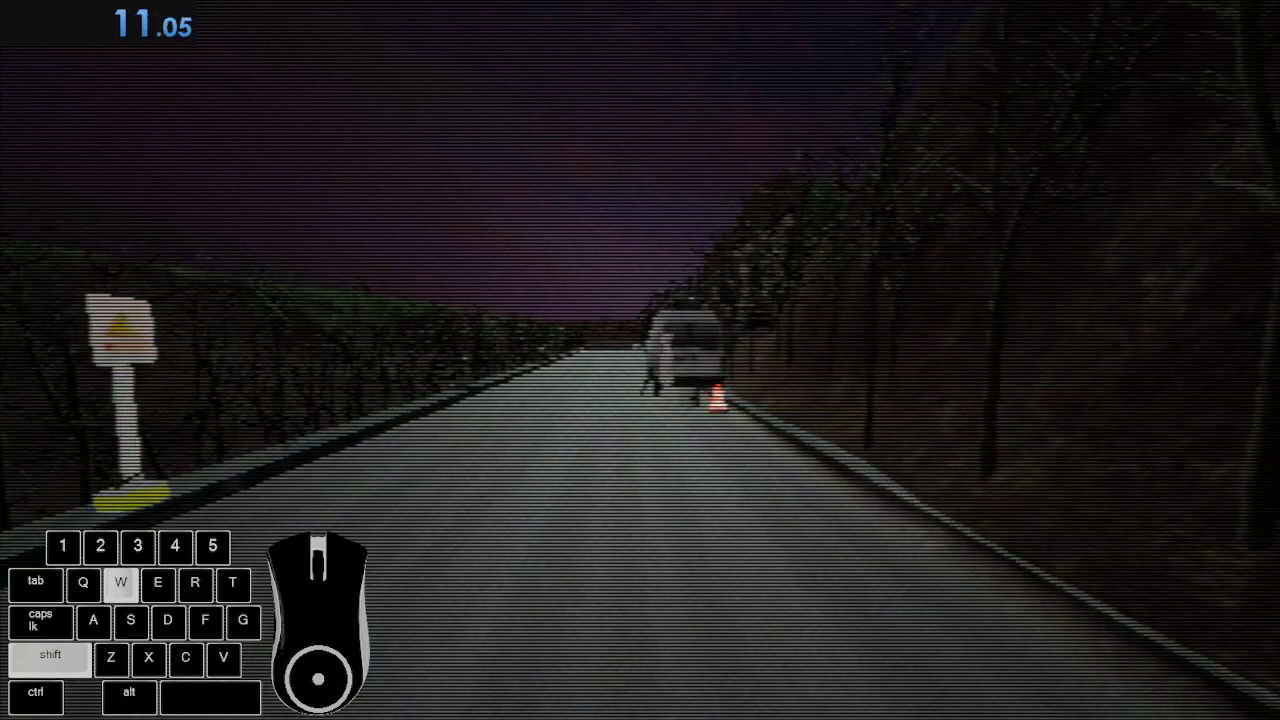
{"action": "key", "text": "space"}
- Approach the man behind the van and advance his dialogue requesting a lake fish
{"action": "key", "text": "w"}
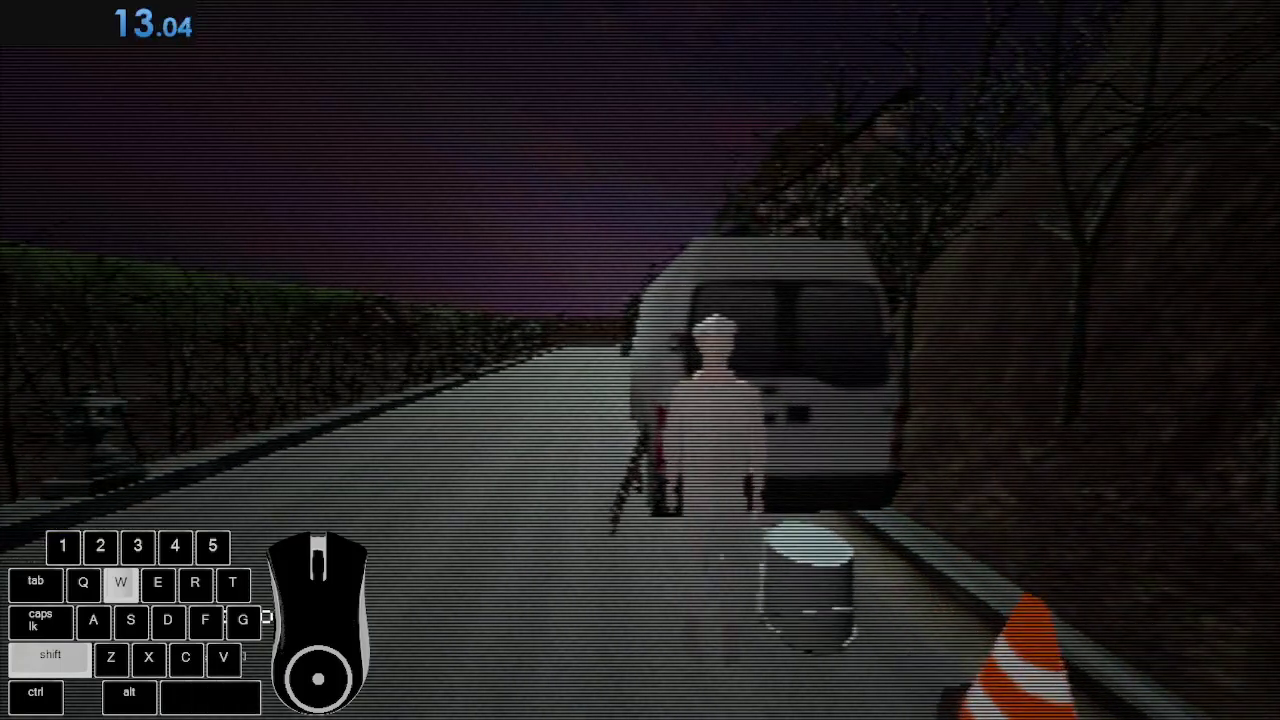
{"action": "key", "text": "space"}
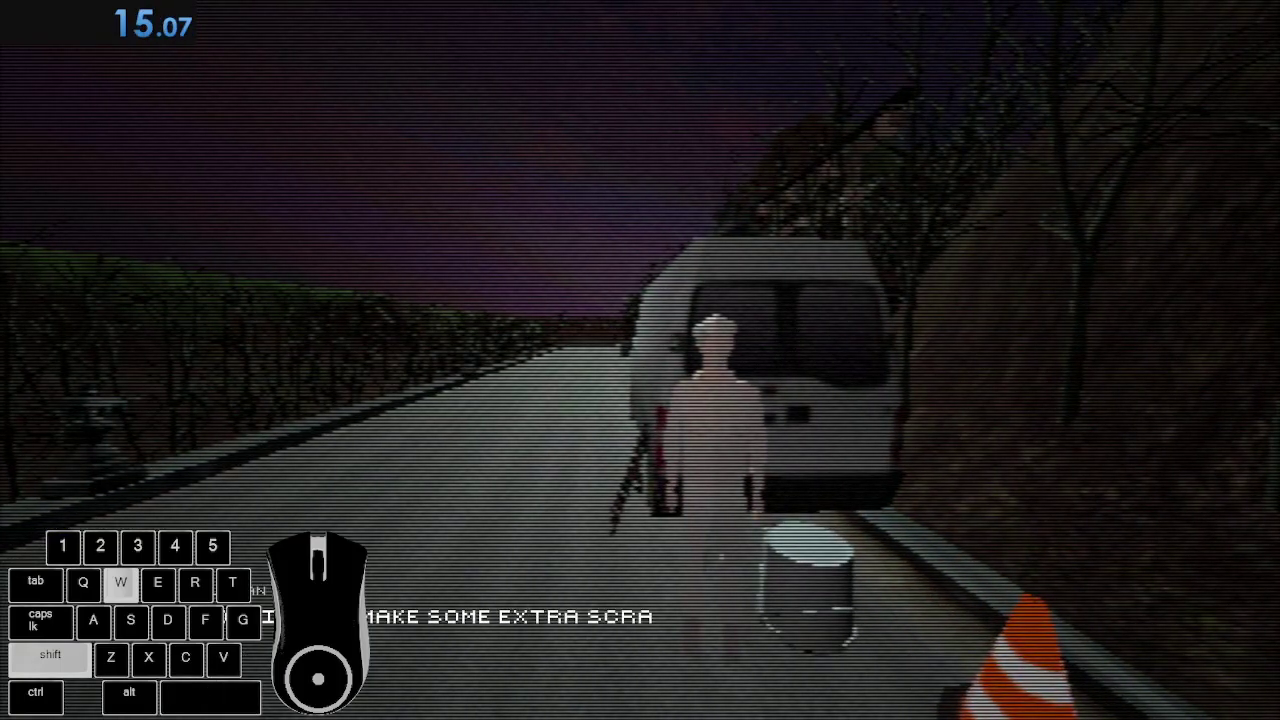
{"action": "key", "text": "space"}
{"action": "key", "text": "space"}
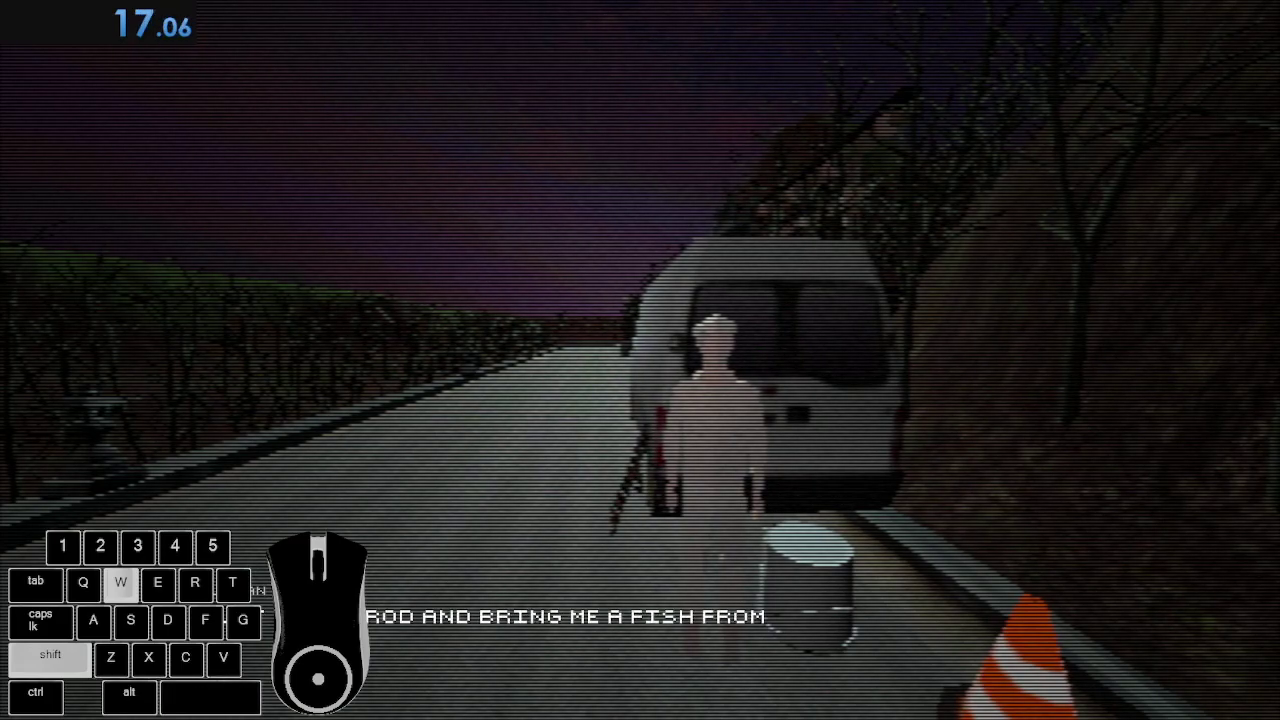
{"action": "key", "text": "space"}
{"action": "key", "text": "space"}
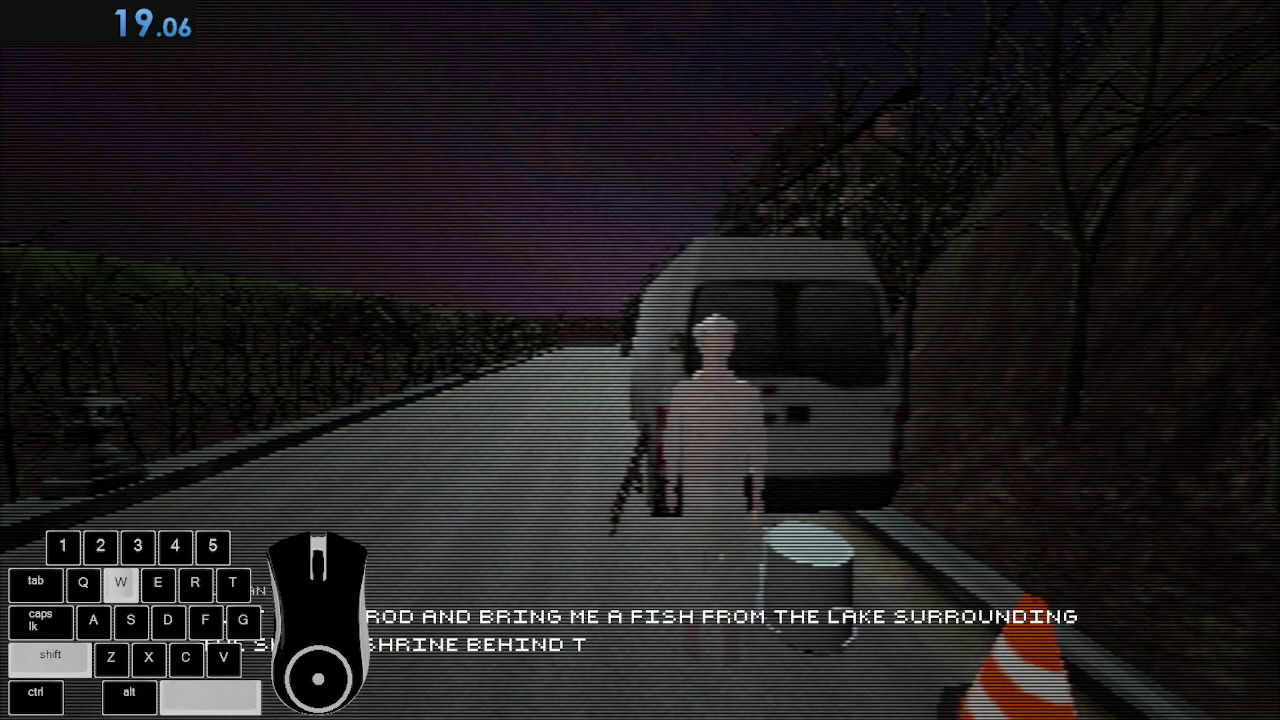
{"action": "key", "text": "space"}
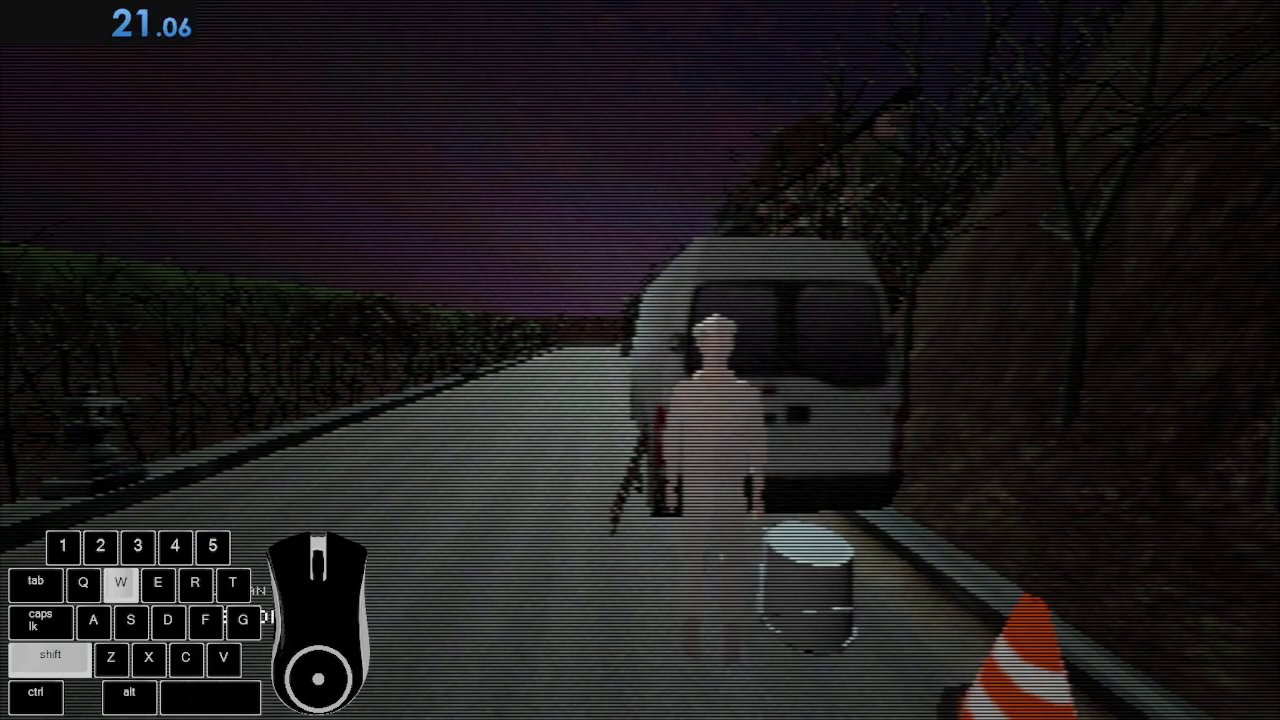
{"action": "key", "text": "space"}
{"action": "key", "text": "space"}
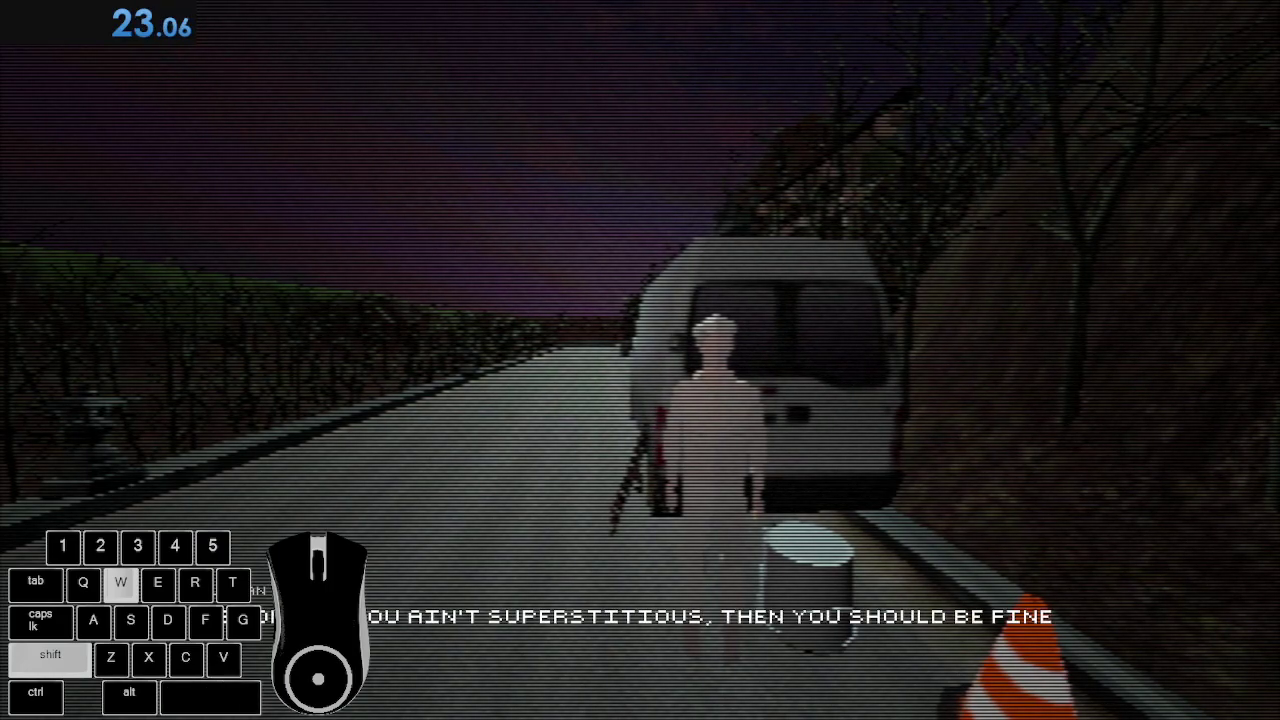
{"action": "key", "text": "space"}
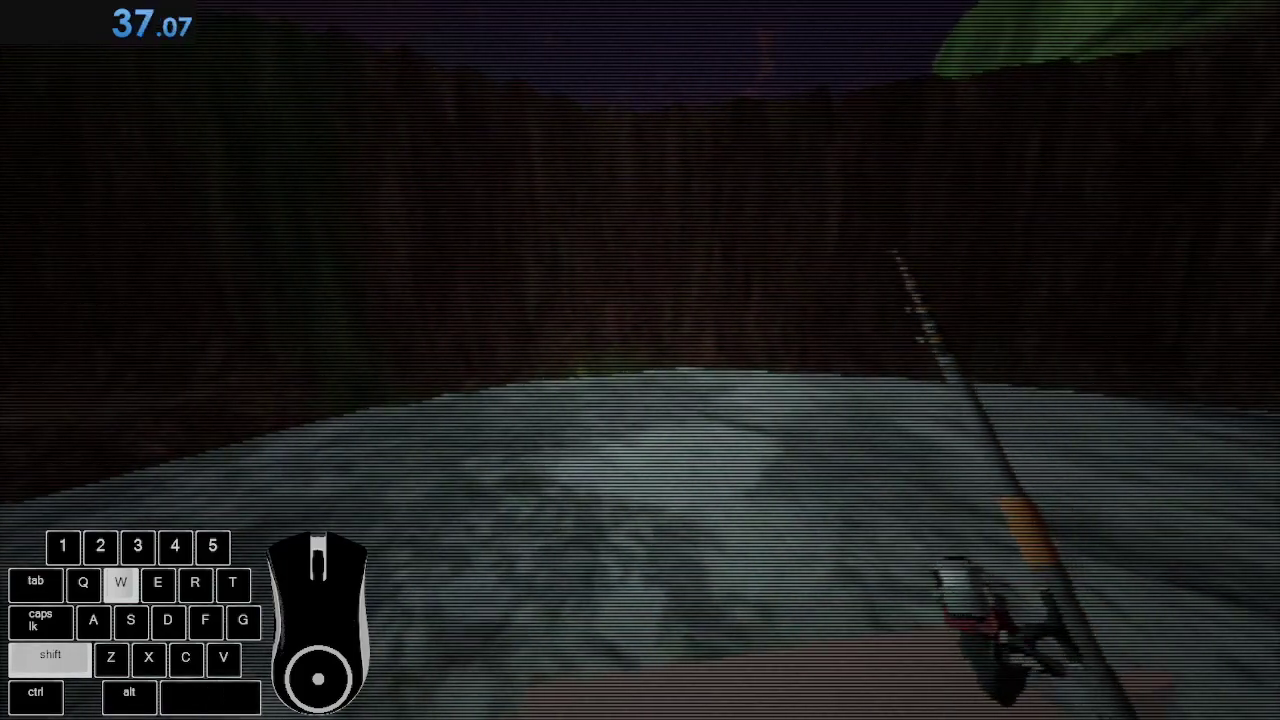
- Back away from the lake's edge and run forward along the path under the shrine gate
{"action": "key", "text": "s"}
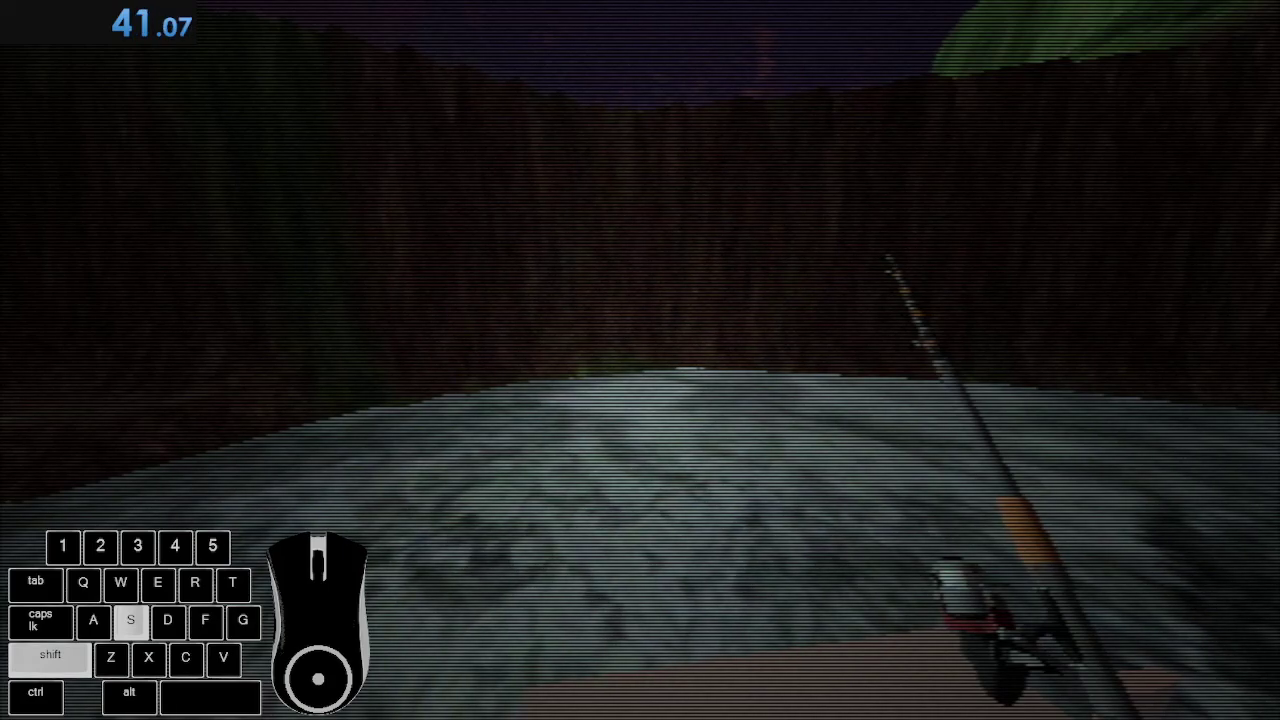
{"action": "key", "text": "w"}
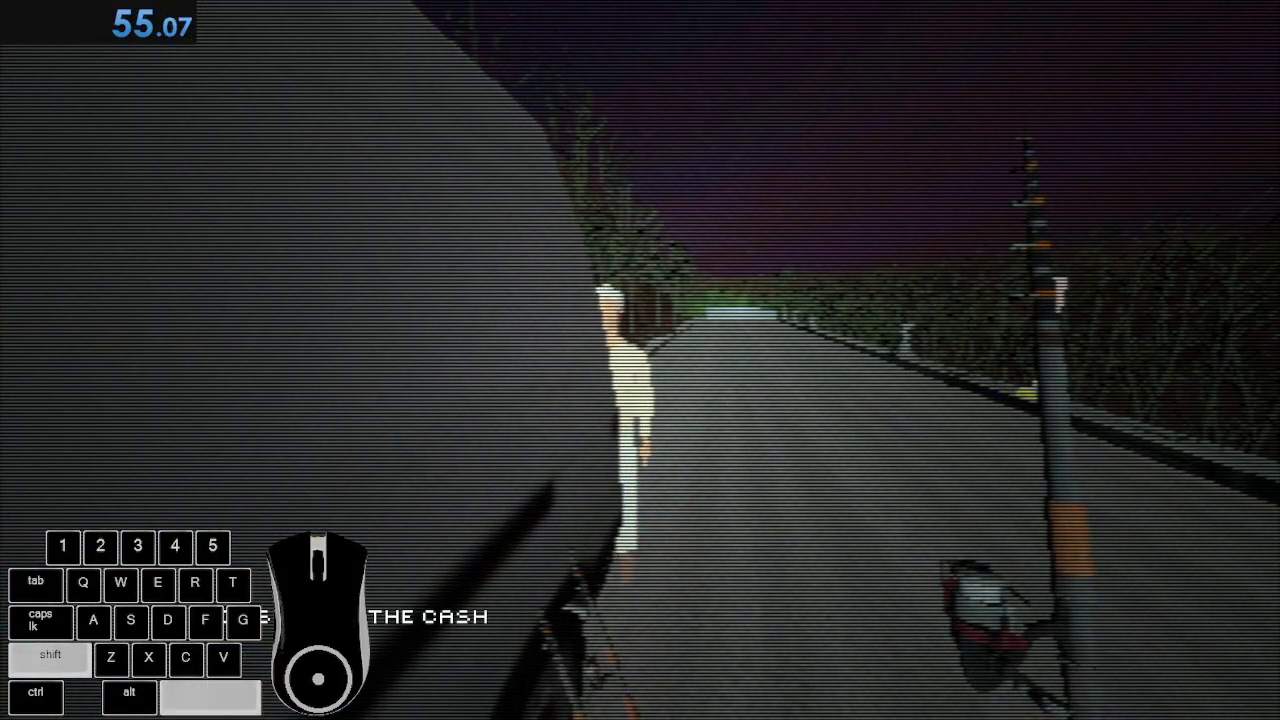
- Skip the van man's request for two more fish and run back to the lake
{"action": "key", "text": "s"}
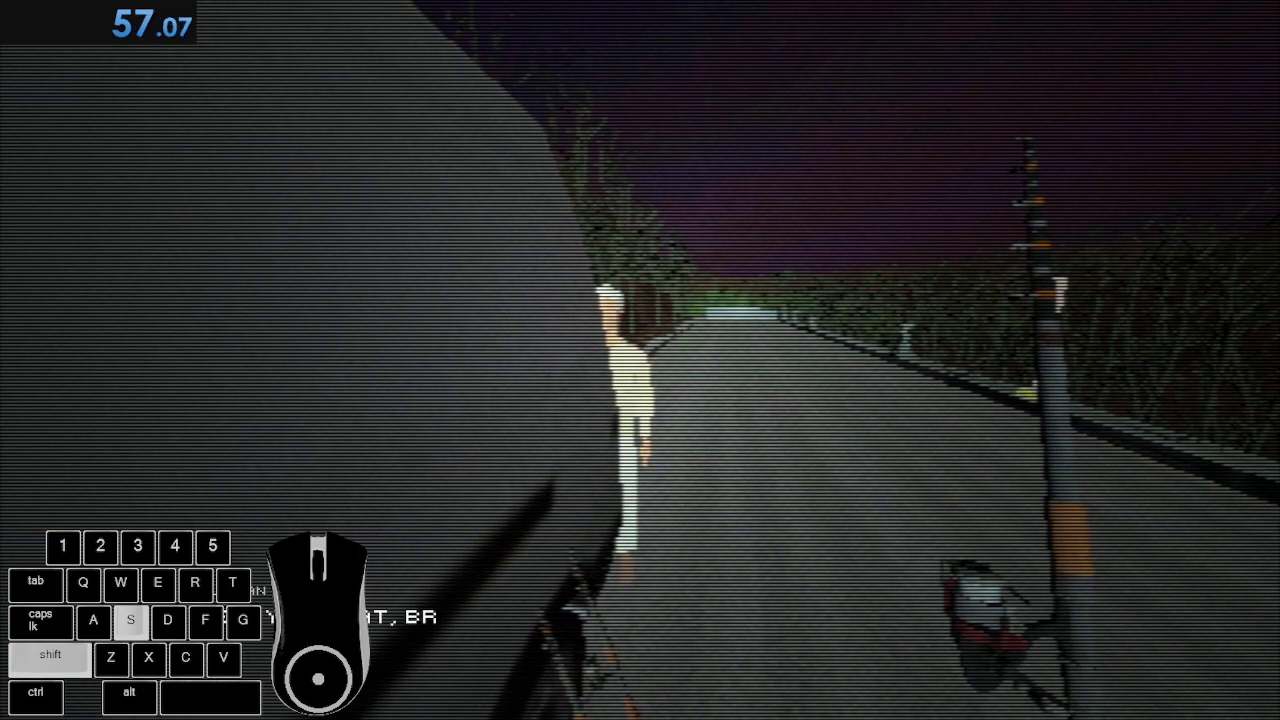
{"action": "key", "text": "space"}
{"action": "key", "text": "space"}
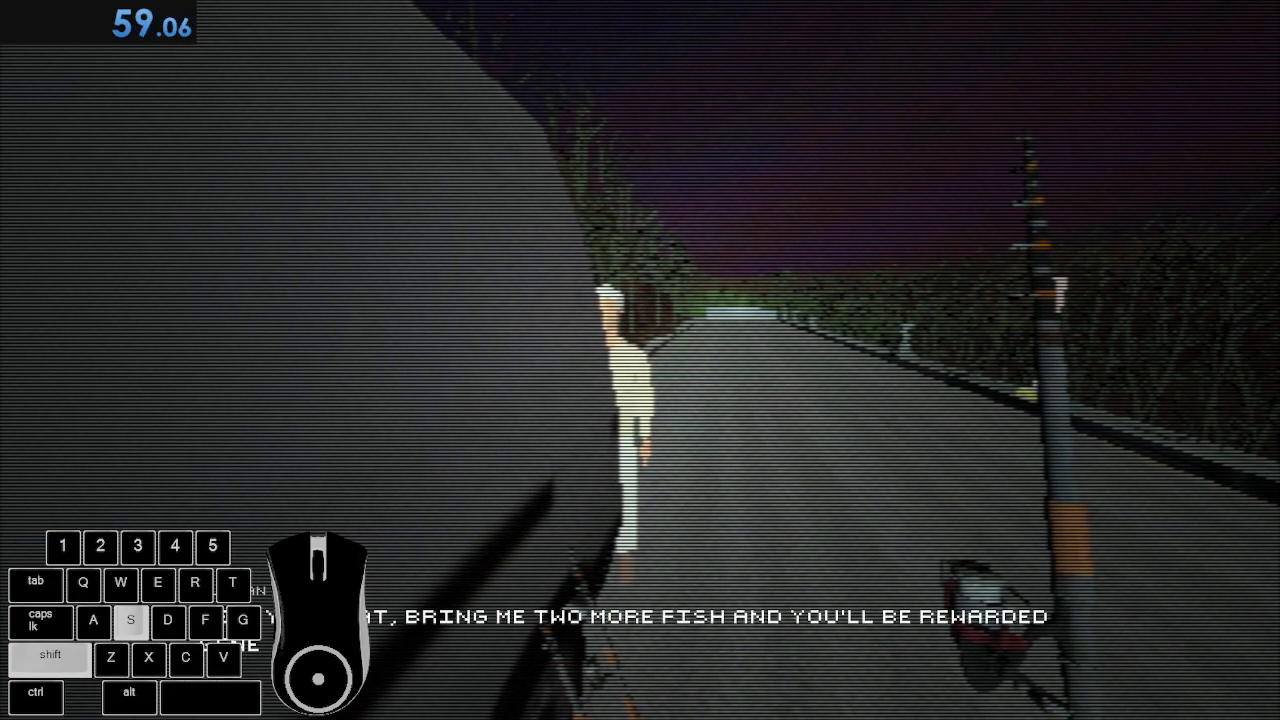
{"action": "key", "text": "space"}
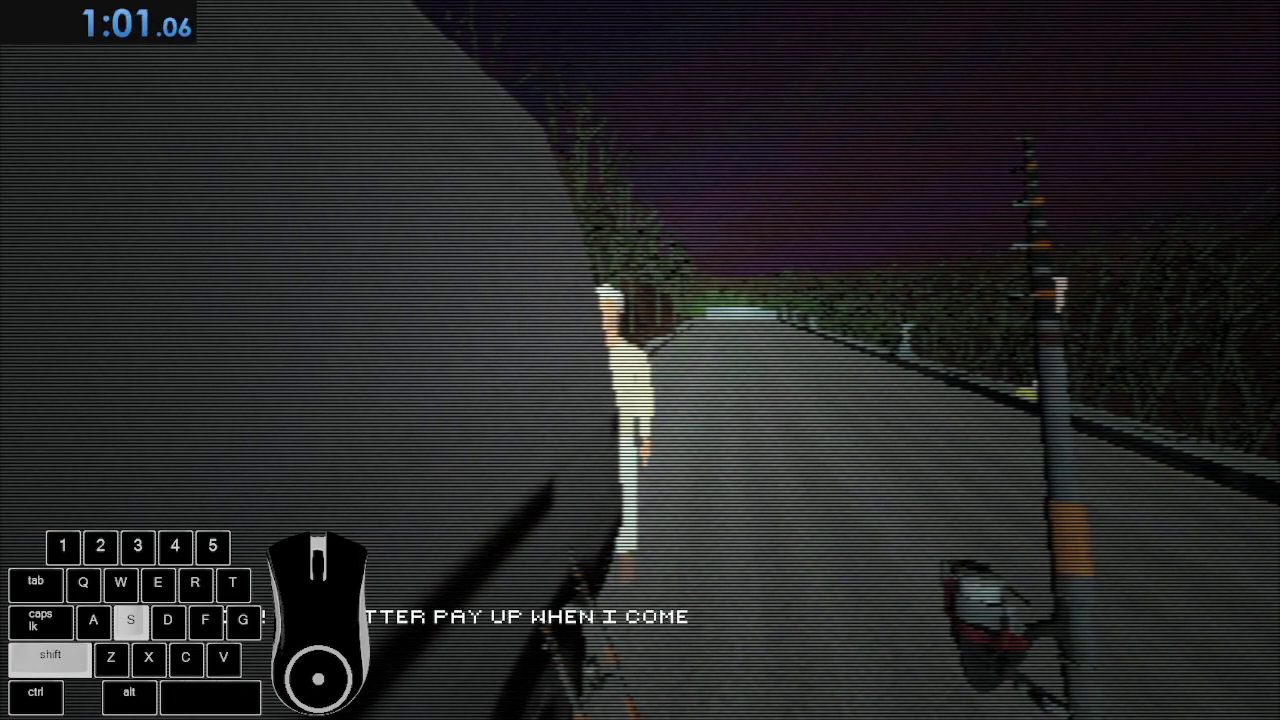
{"action": "key", "text": "w"}
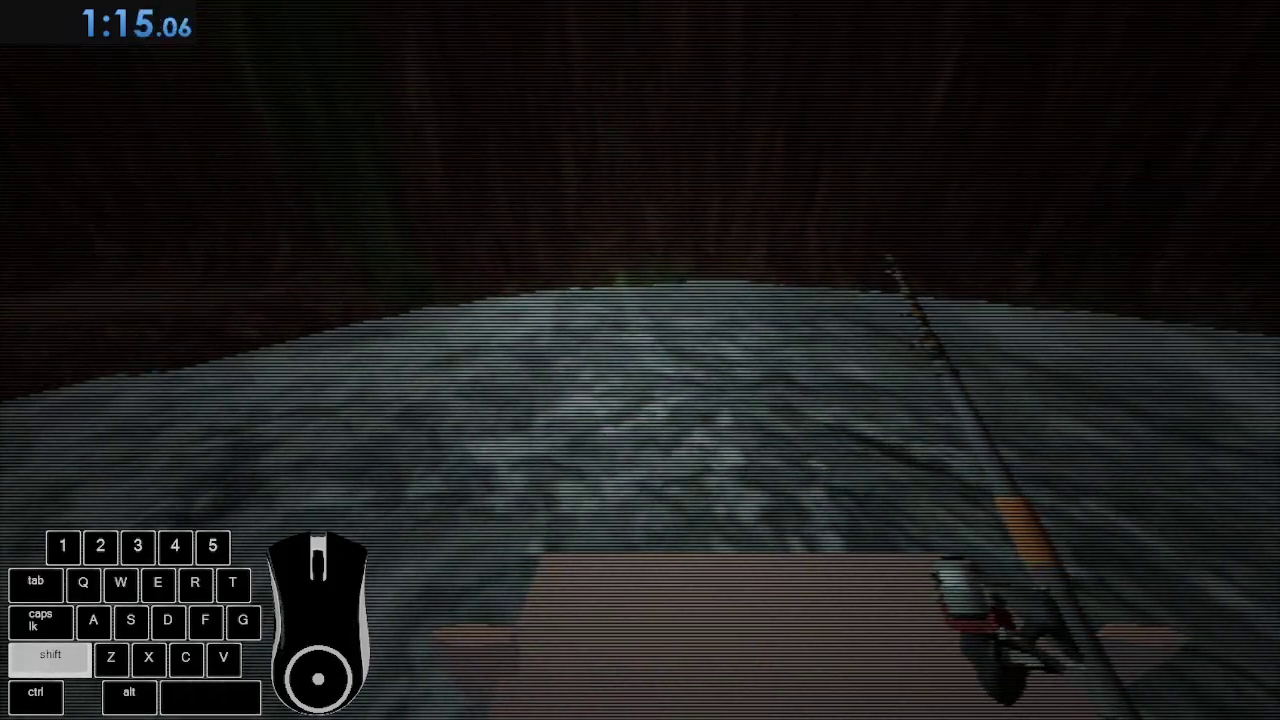
- Cast from the dock and work the line until a fish is caught
{"action": "key", "text": "space"}
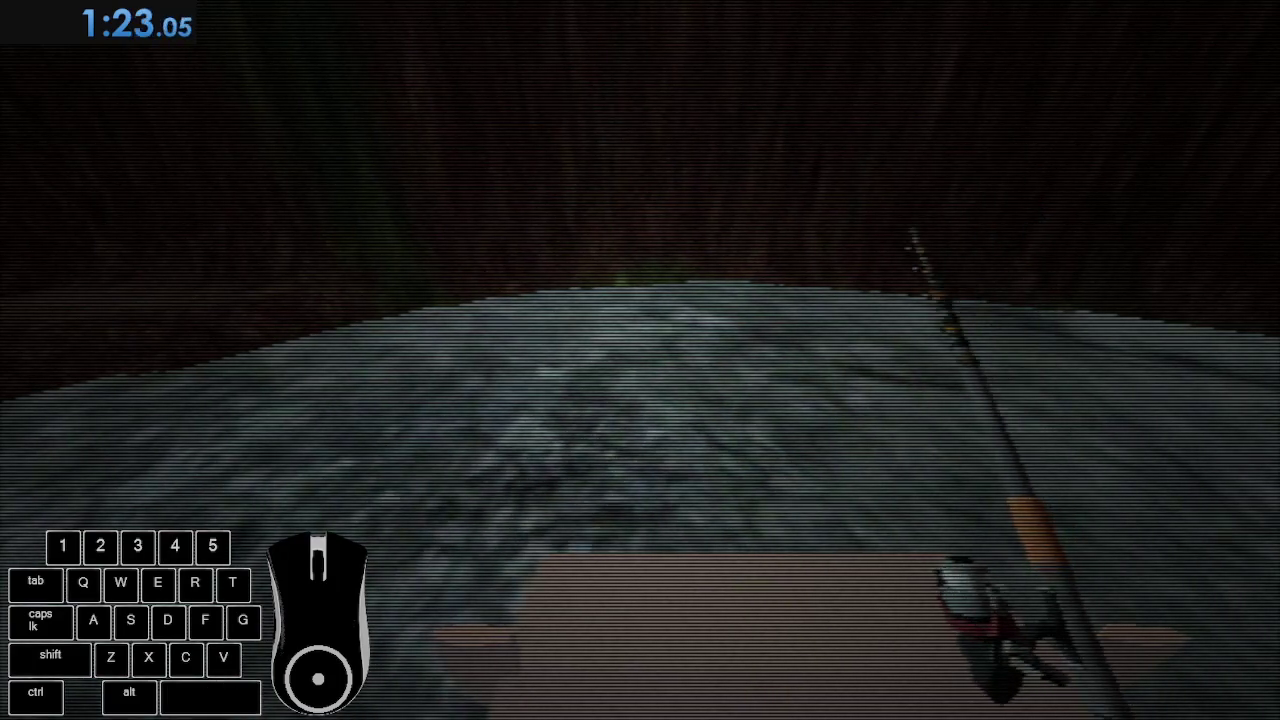
{"action": "key", "text": "space"}
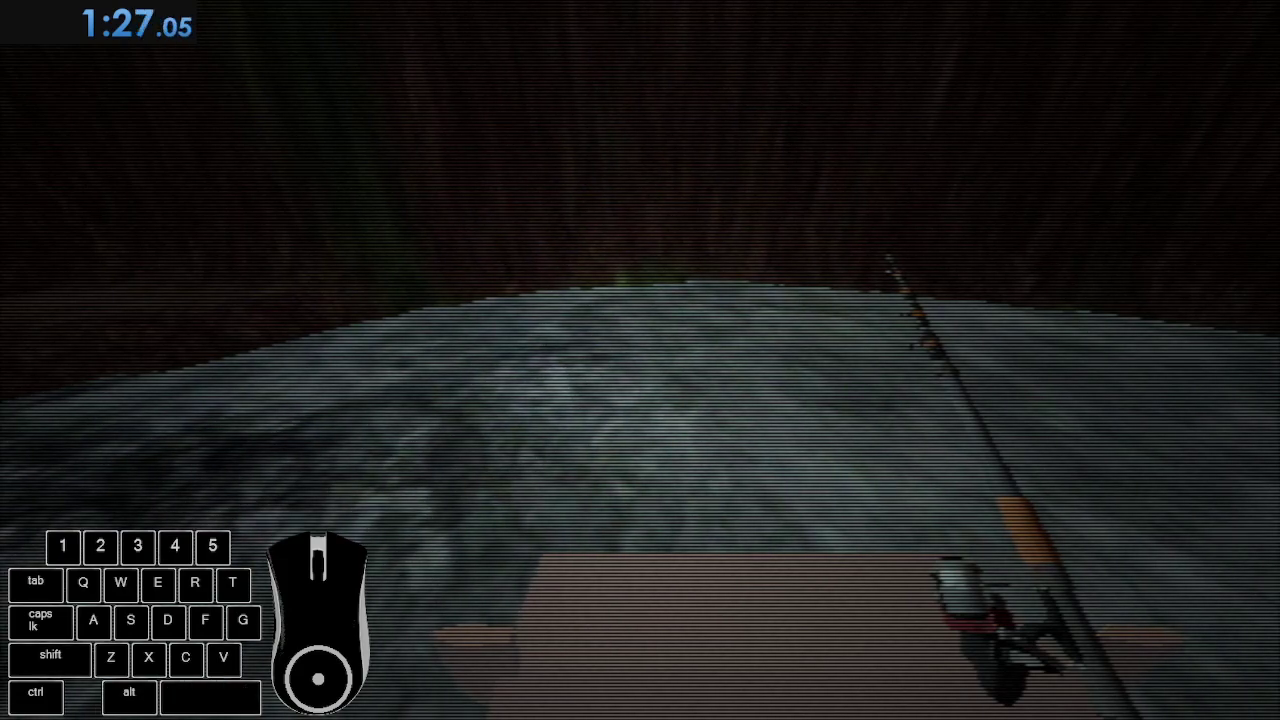
{"action": "key", "text": "space"}
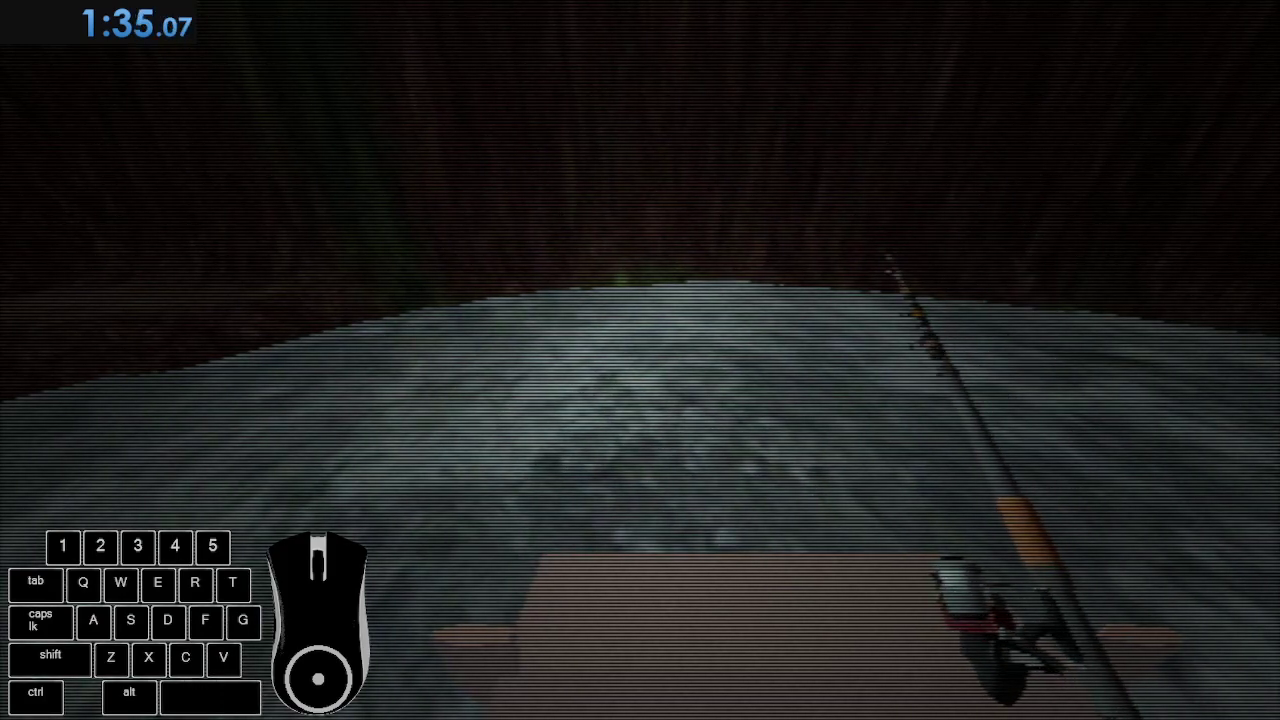
- Run backward off the dock and follow the forest path to the waterfall pool
{"action": "key", "text": "s"}
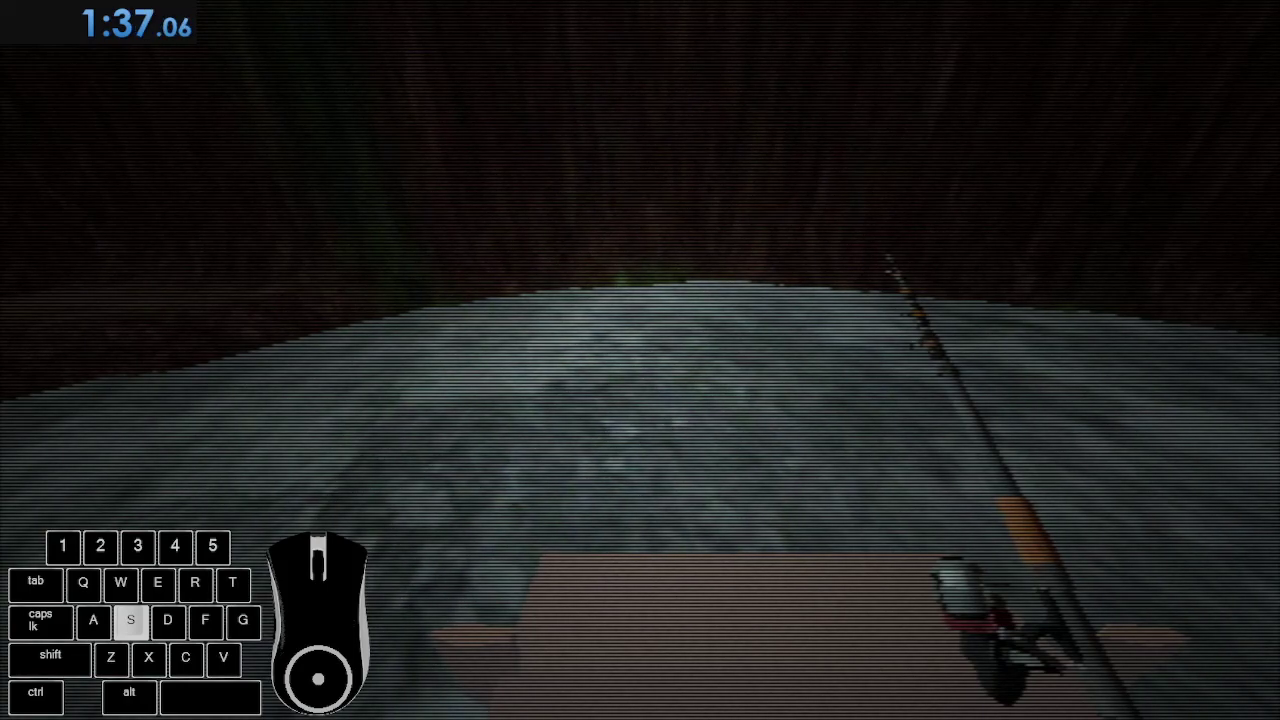
{"action": "key", "text": "shift"}
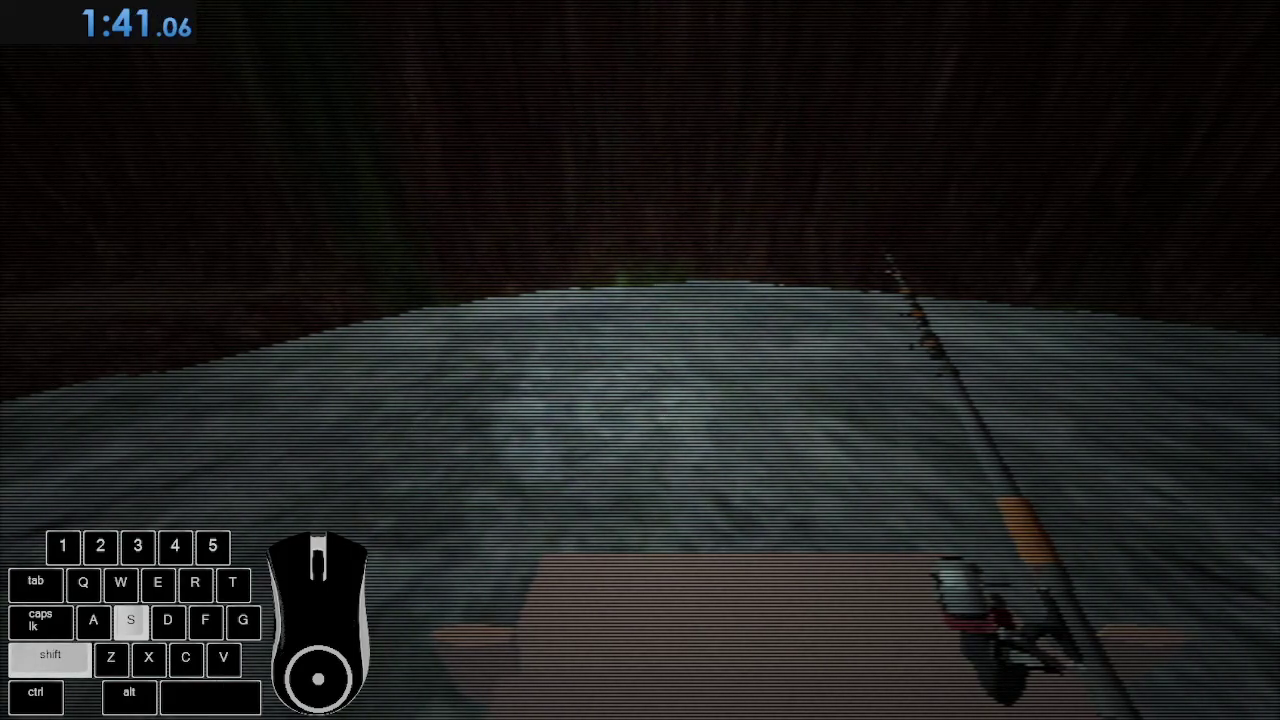
{"action": "key", "text": "w"}
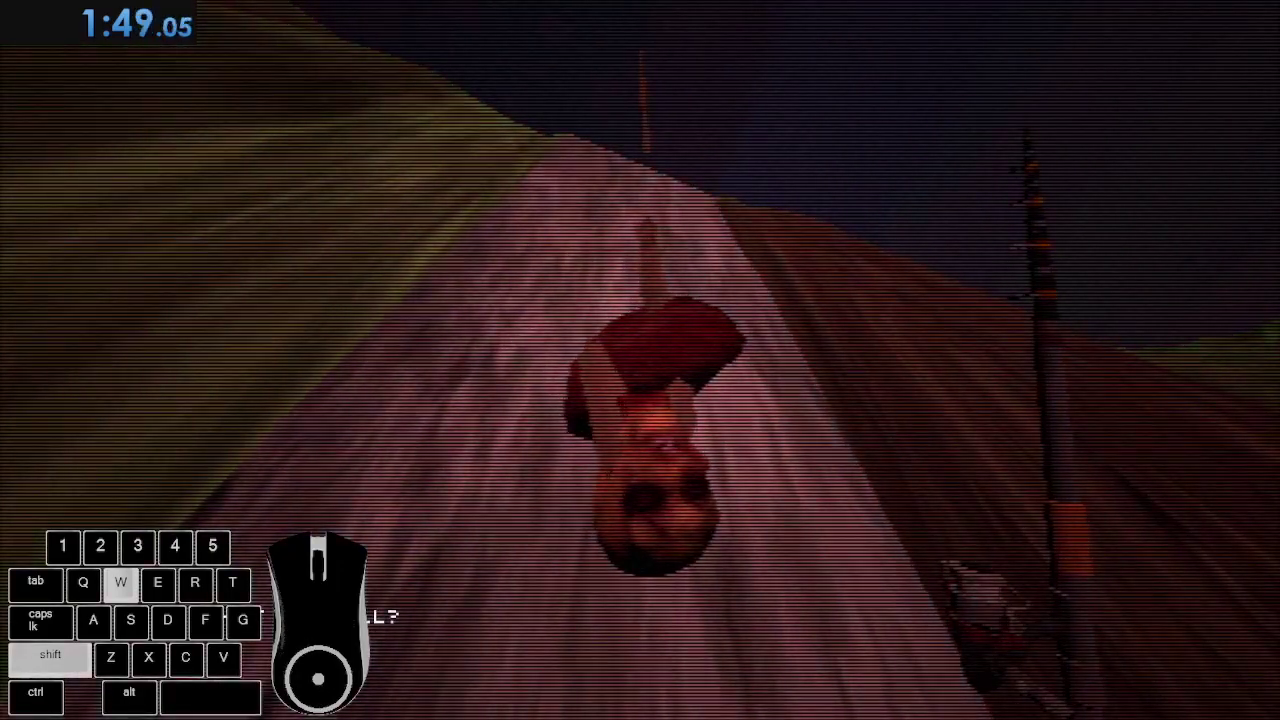
- Jump up the steep slope past the hanging figure to reach the red ending screen
{"action": "key", "text": "space"}
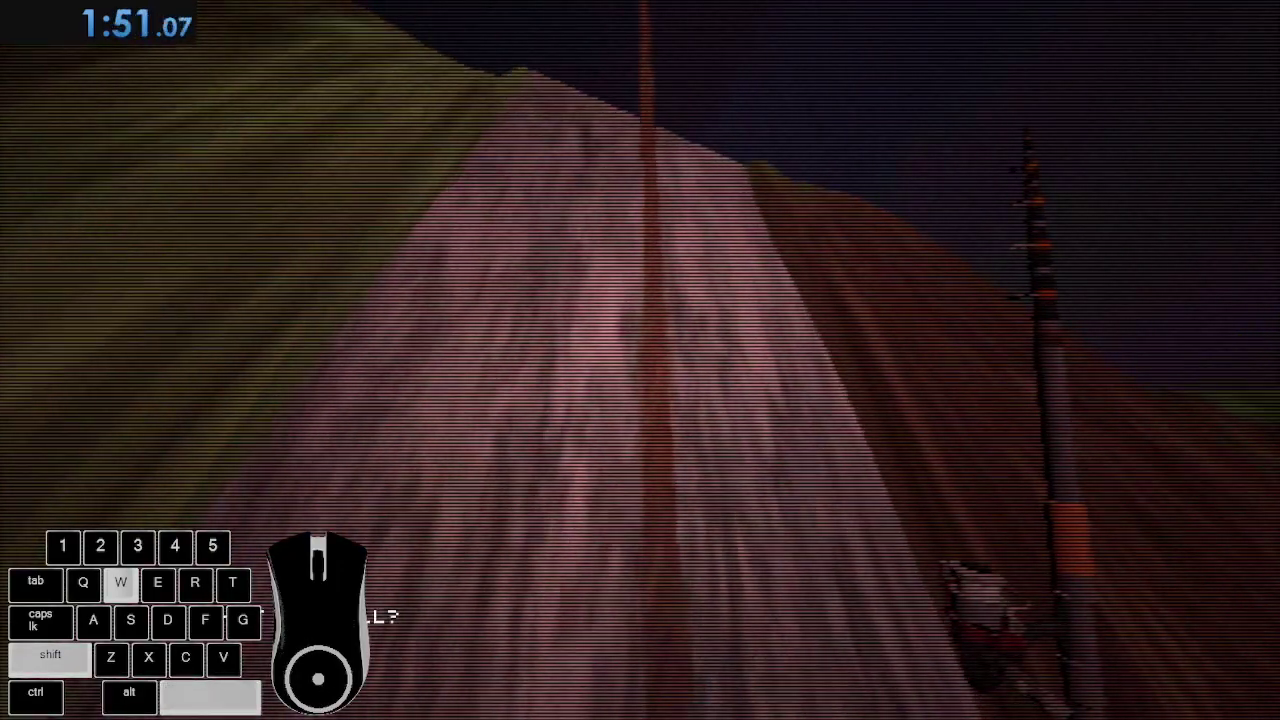